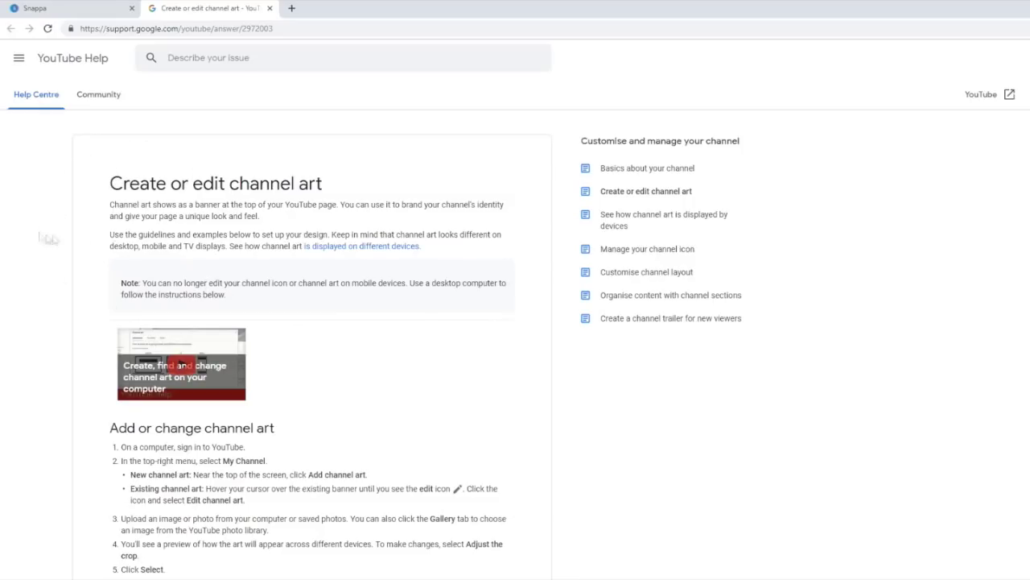
Step: Scroll the YouTube Help article to the 2560 x 1440 px and 1546 x 423 px safe-area guidelines
scroll(103, 188, "down", 2)
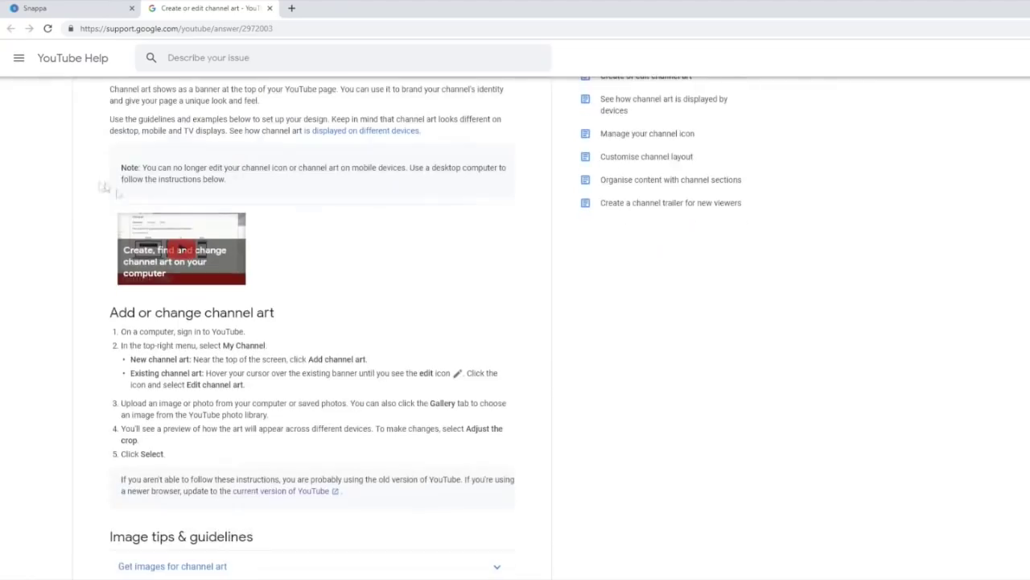
scroll(84, 306, "down", 5)
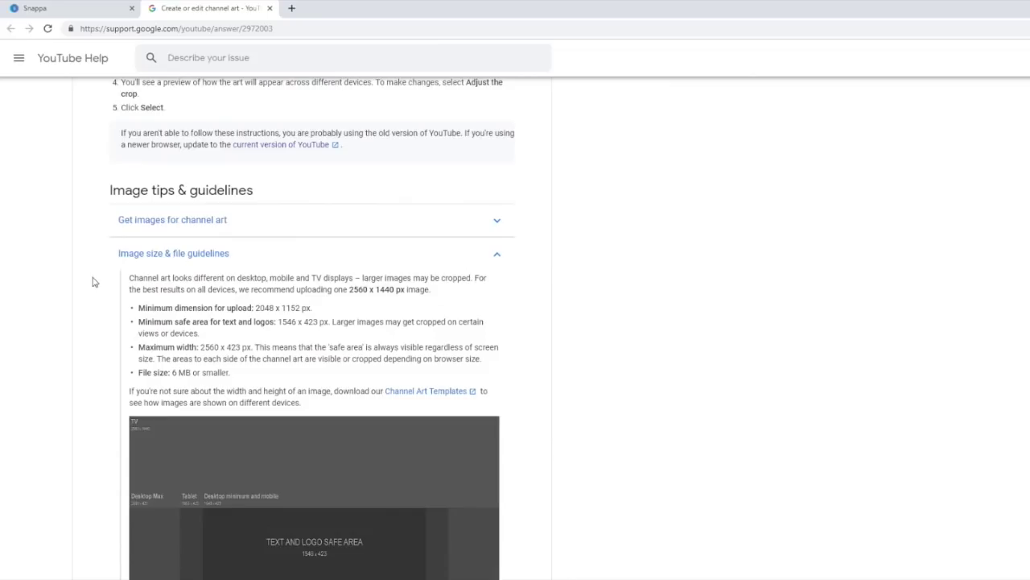
scroll(109, 249, "down", 3)
scroll(109, 249, "down", 2)
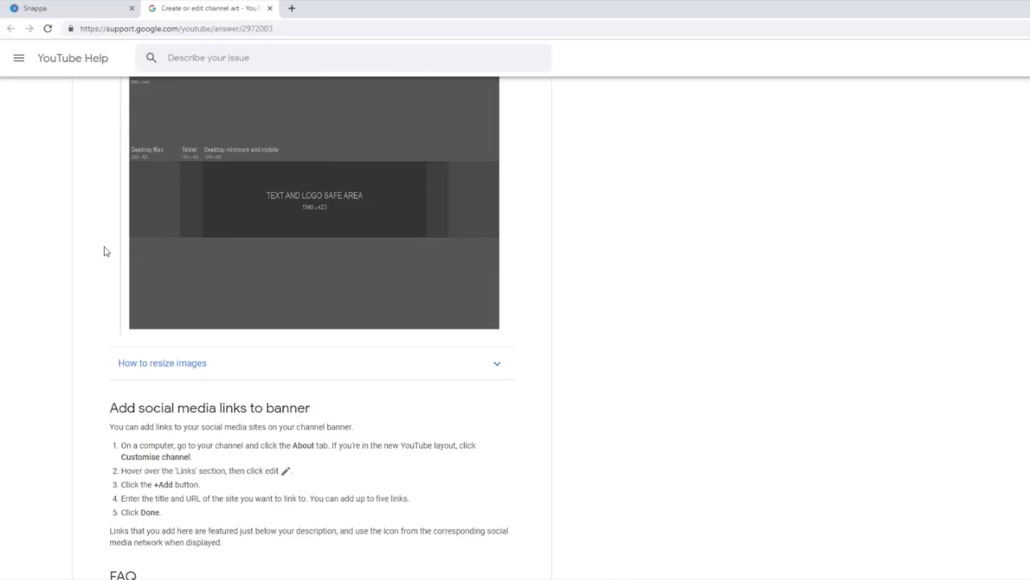
scroll(104, 251, "up", 3)
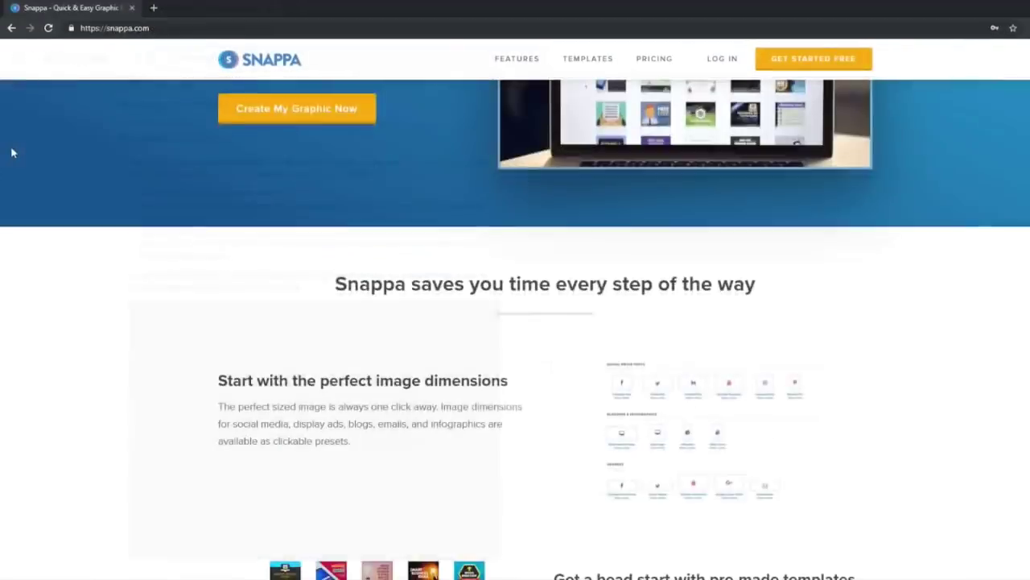
scroll(11, 150, "down", 4)
scroll(12, 152, "down", 10)
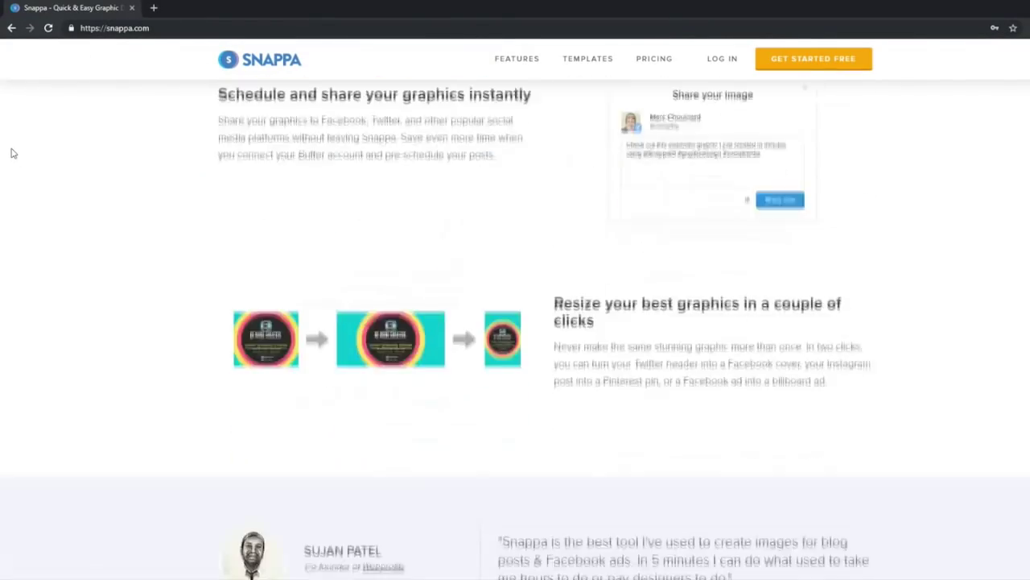
scroll(12, 152, "down", 5)
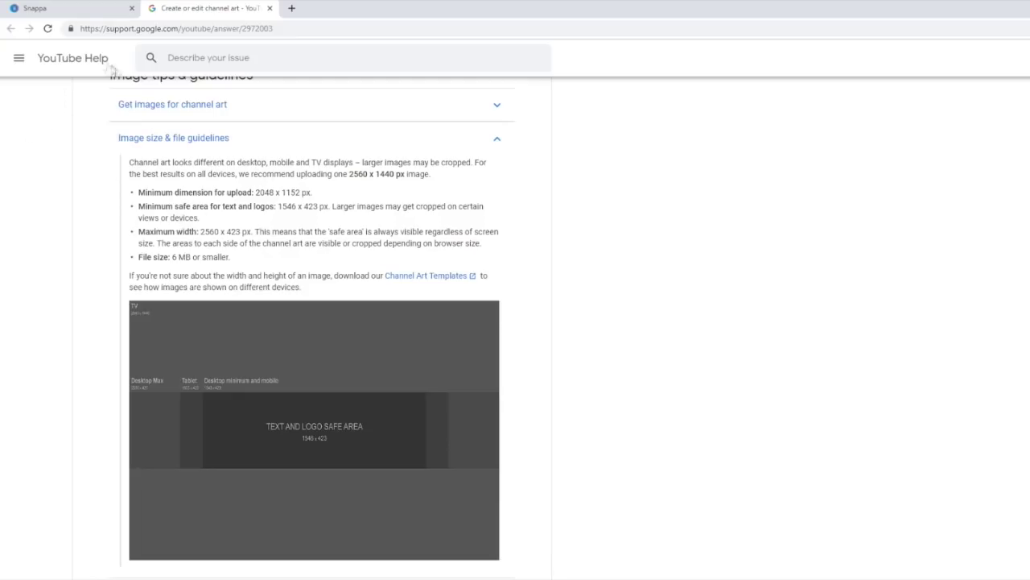
Step: Switch to the Snappa browser tab showing its Create a Graphic page
left_click(56, 14)
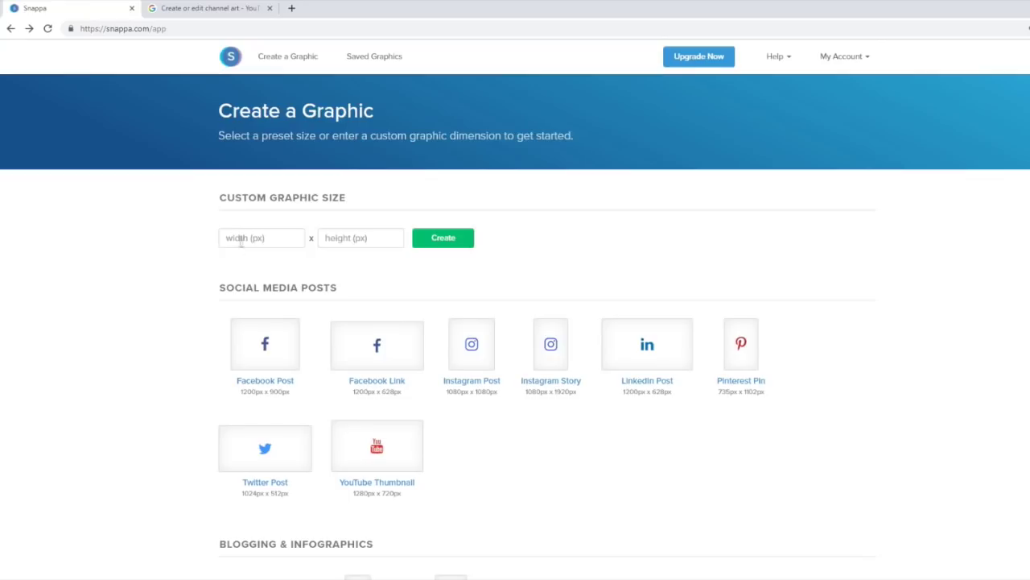
scroll(177, 298, "down", 3)
scroll(338, 359, "down", 4)
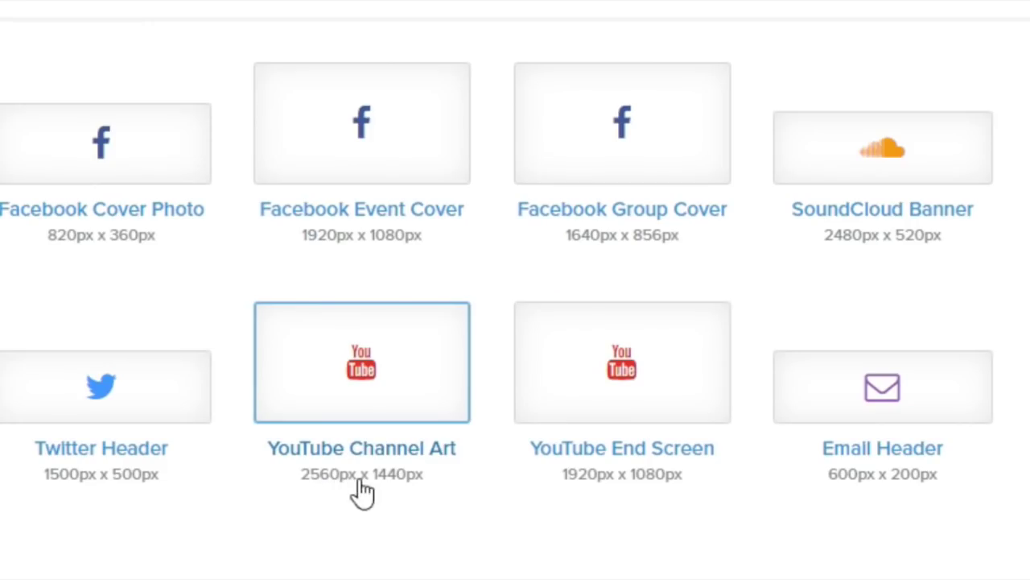
left_click(246, 7)
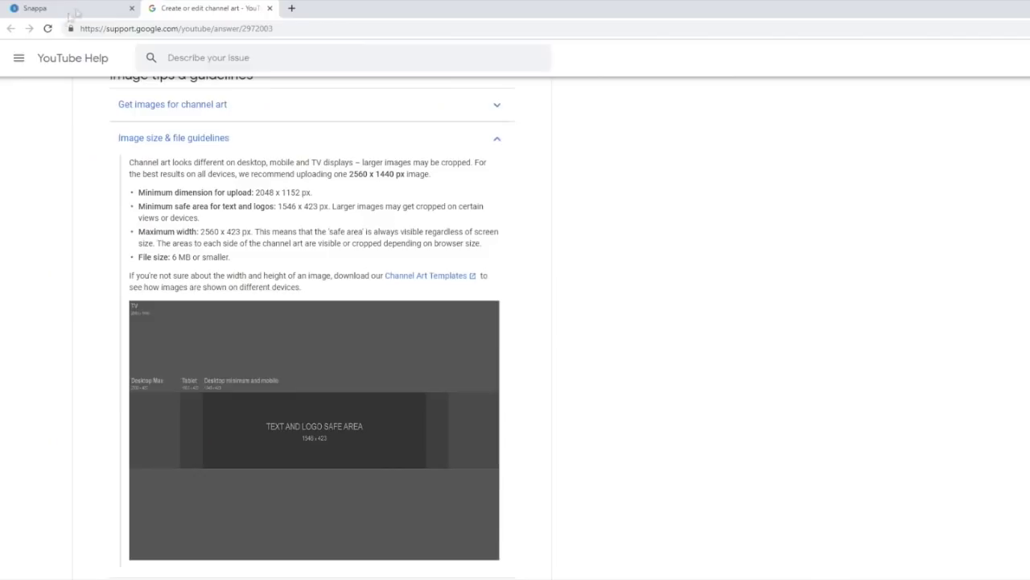
left_click(70, 10)
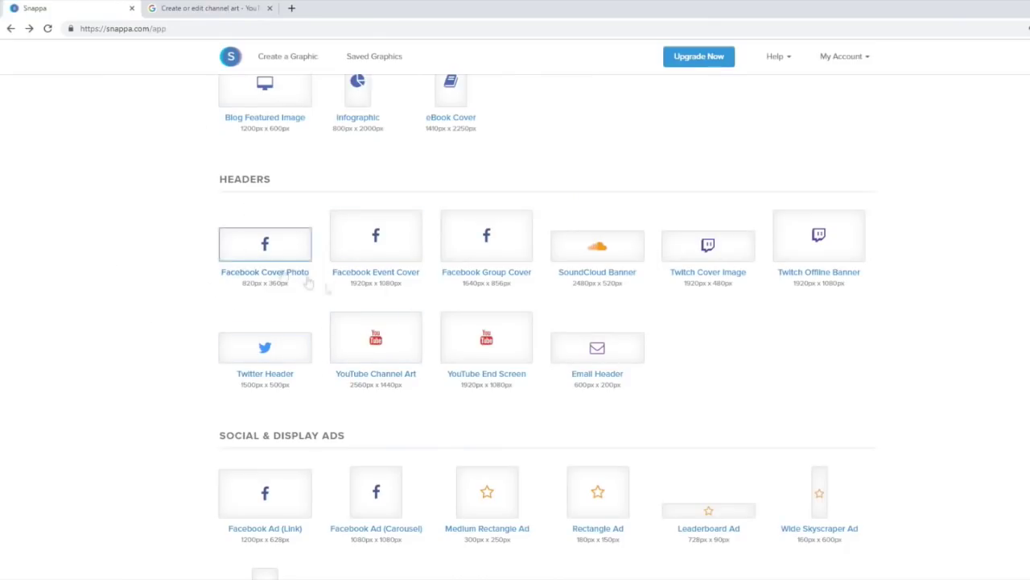
scroll(150, 317, "up", 5)
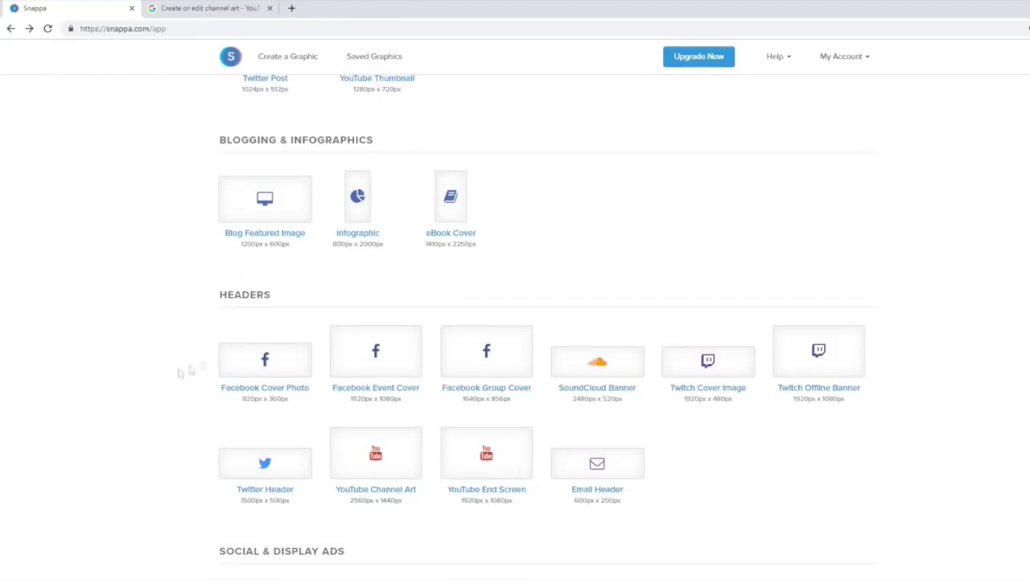
scroll(142, 314, "down", 4)
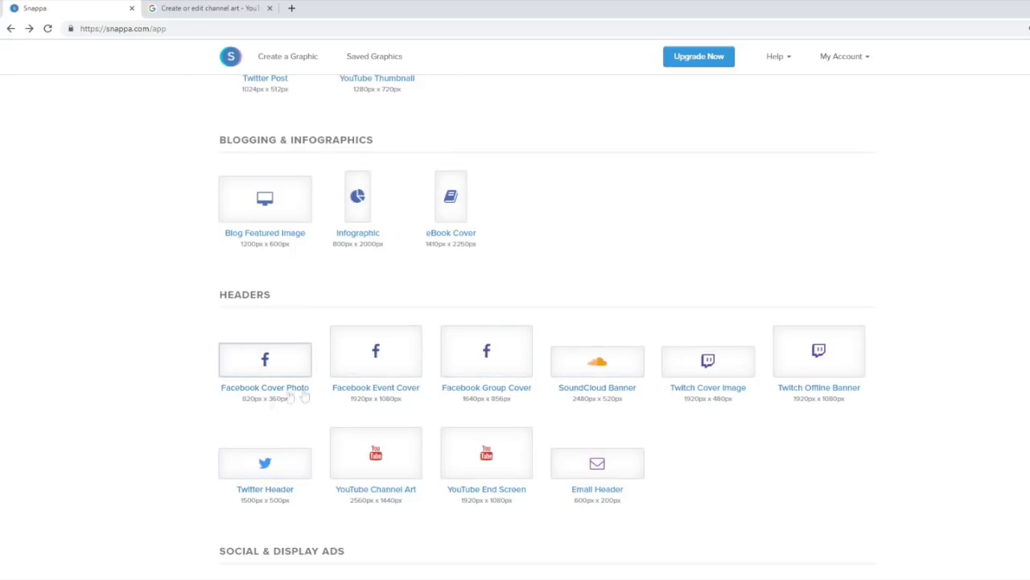
scroll(235, 440, "up", 2)
scroll(177, 288, "up", 2)
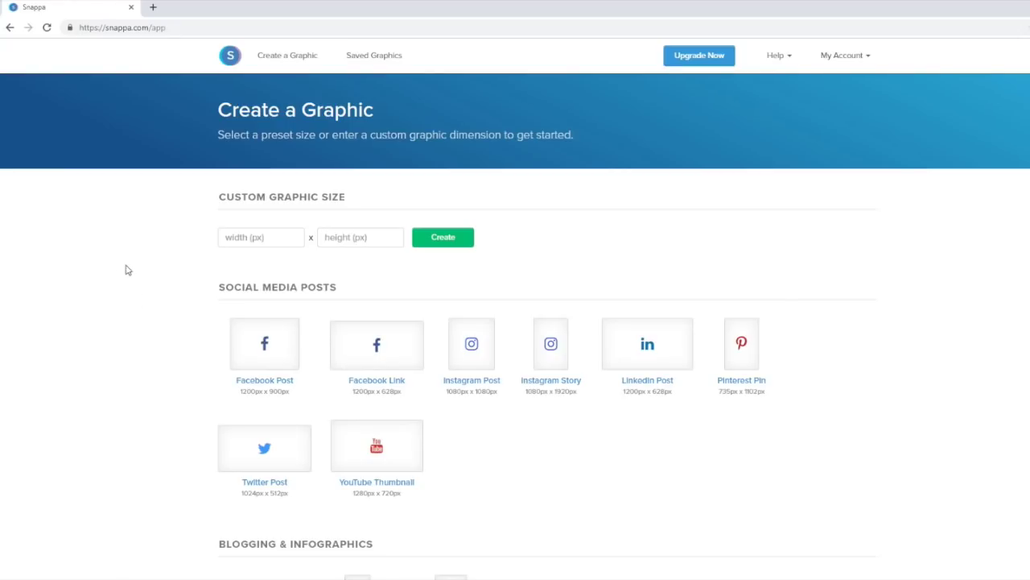
scroll(225, 272, "down", 7)
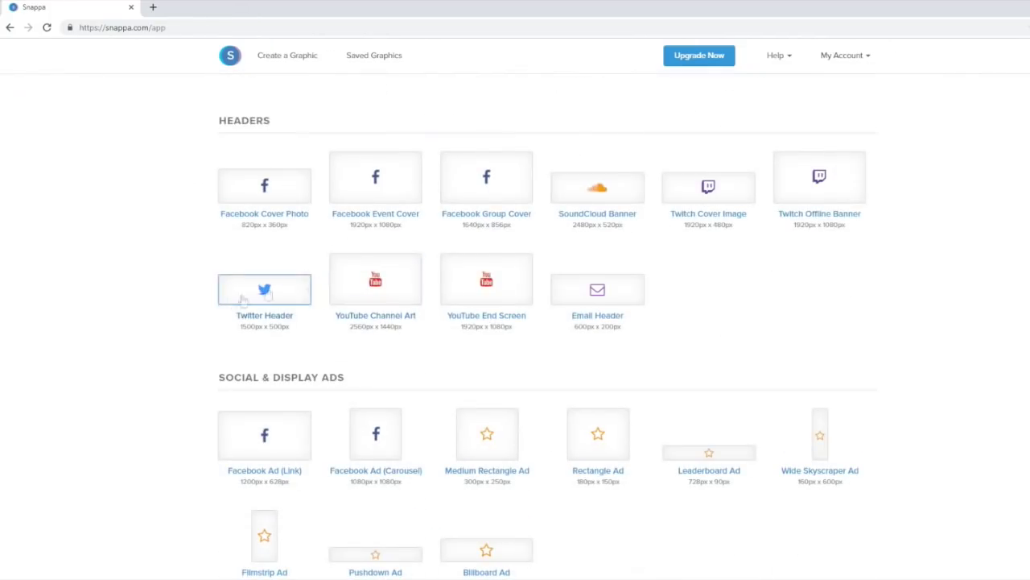
left_click(375, 287)
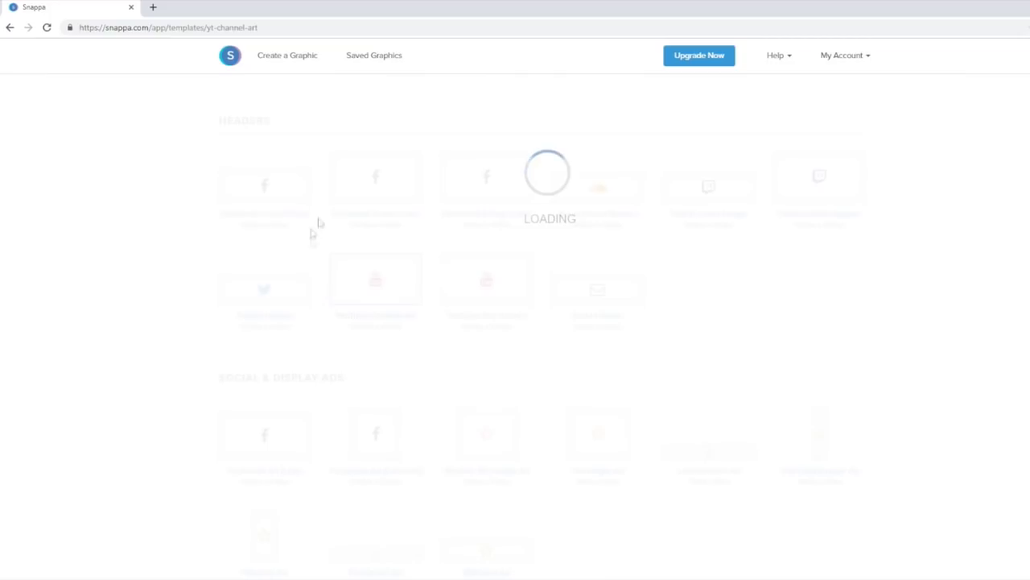
scroll(429, 364, "down", 2)
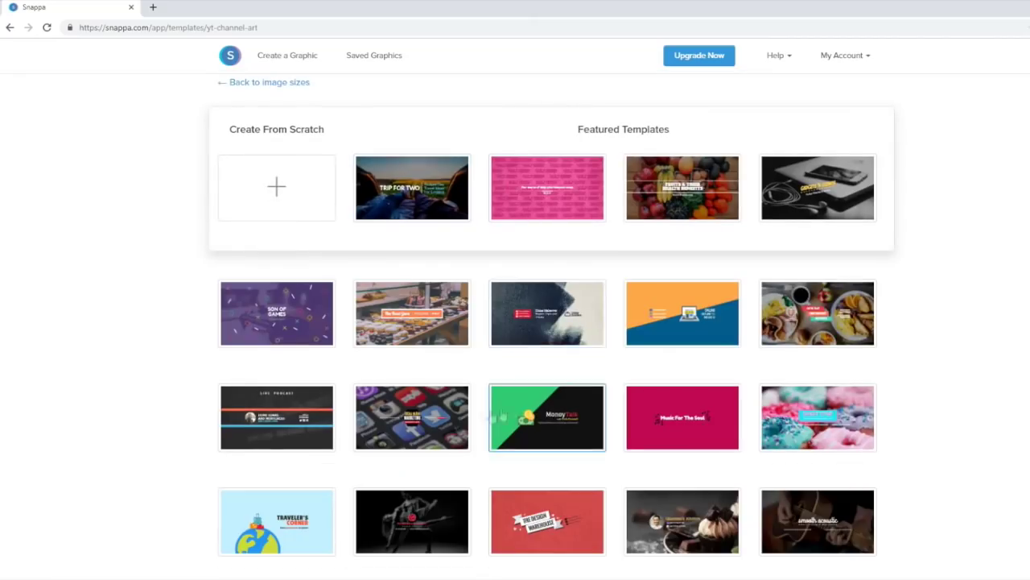
scroll(515, 265, "down", 2)
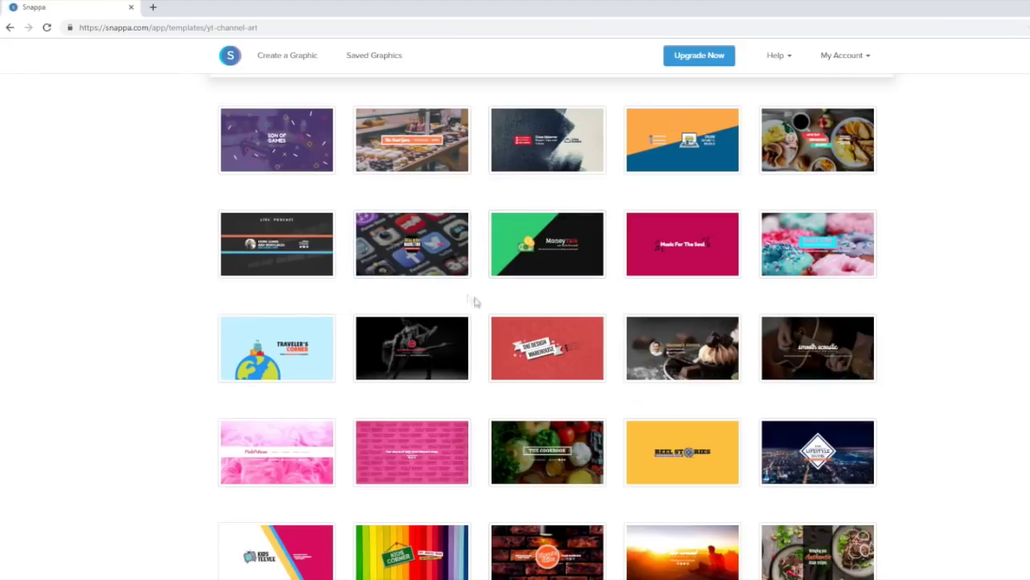
scroll(429, 328, "up", 3)
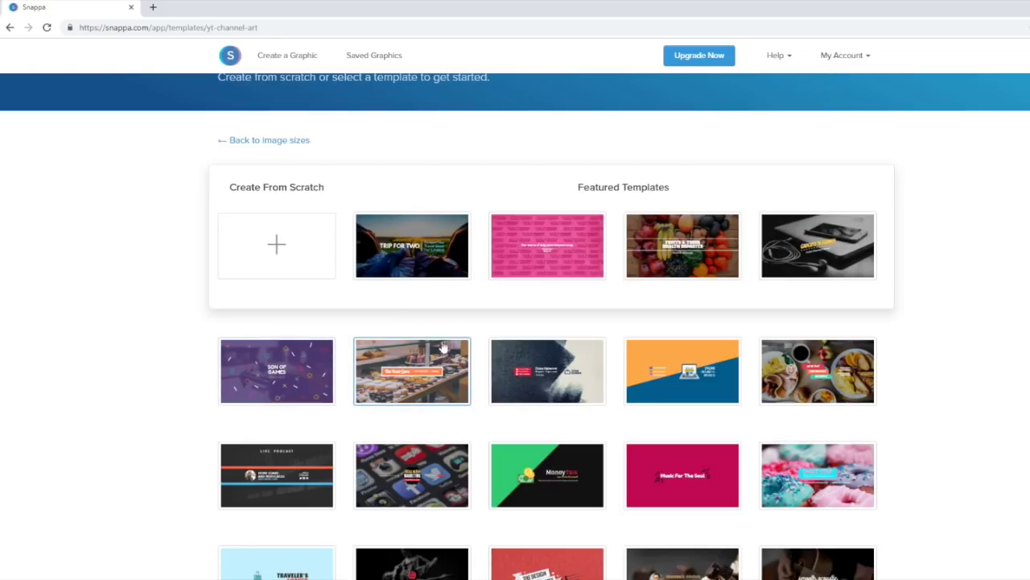
scroll(483, 298, "down", 7)
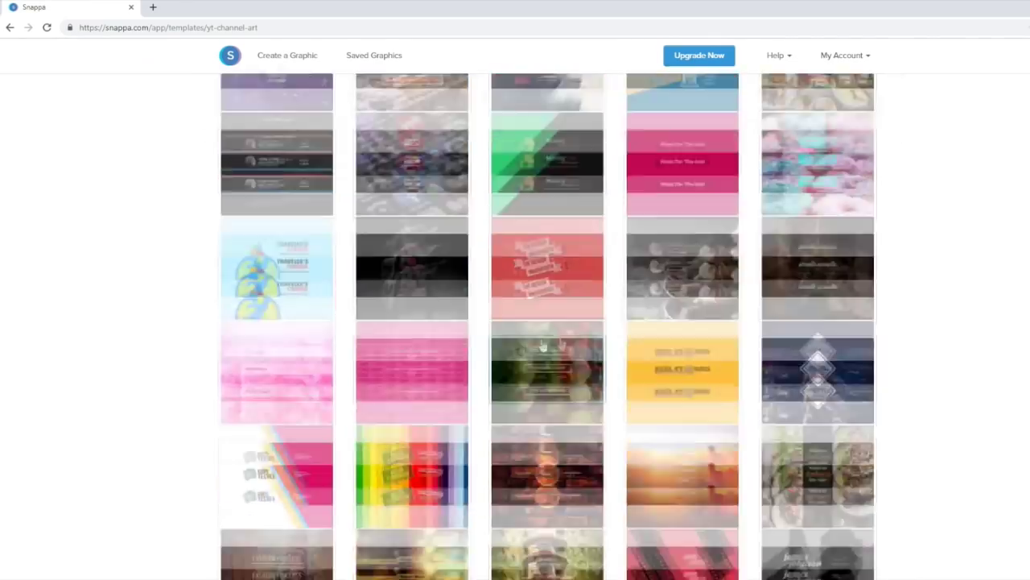
scroll(504, 314, "down", 5)
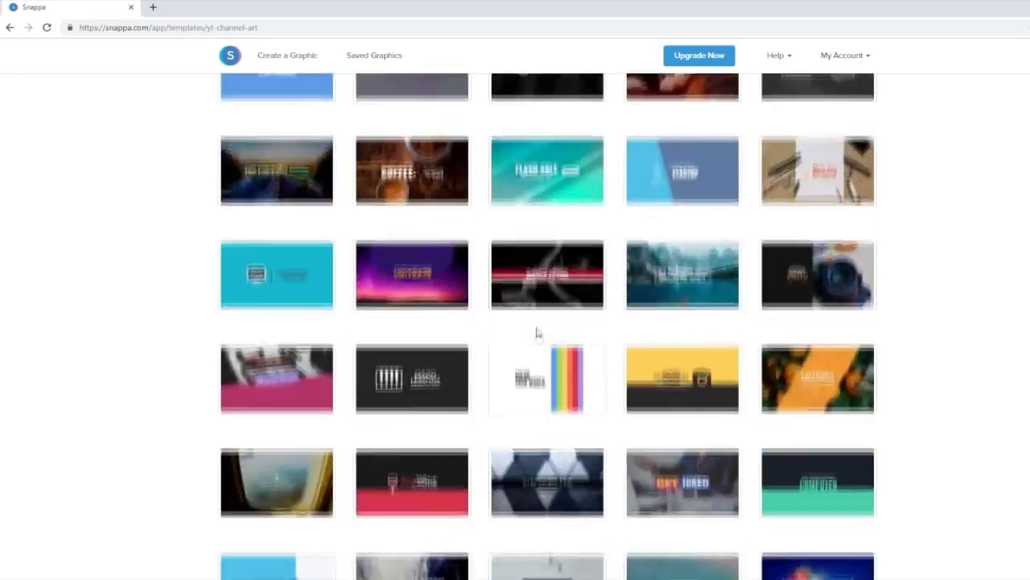
scroll(386, 384, "up", 10)
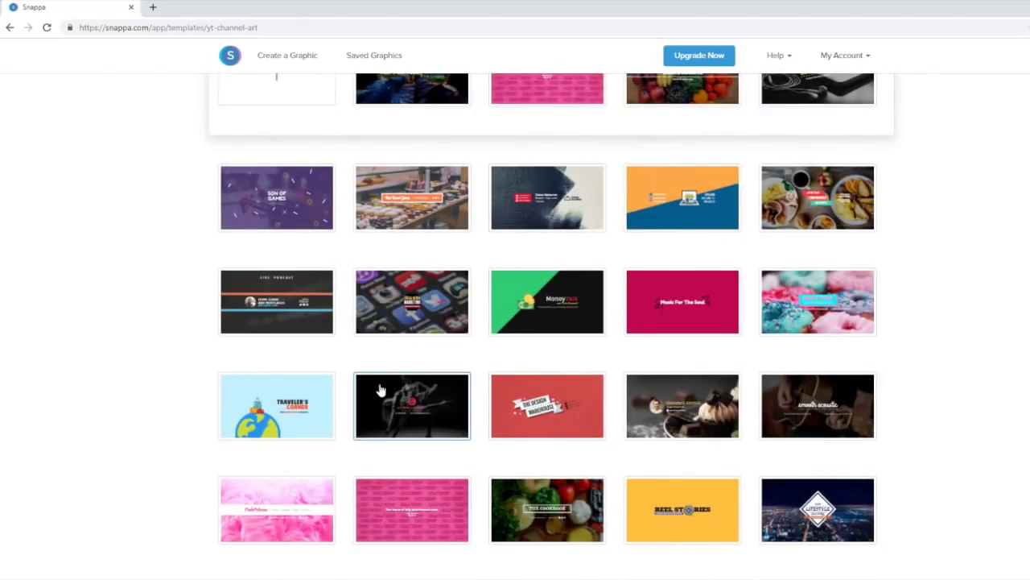
scroll(380, 391, "up", 2)
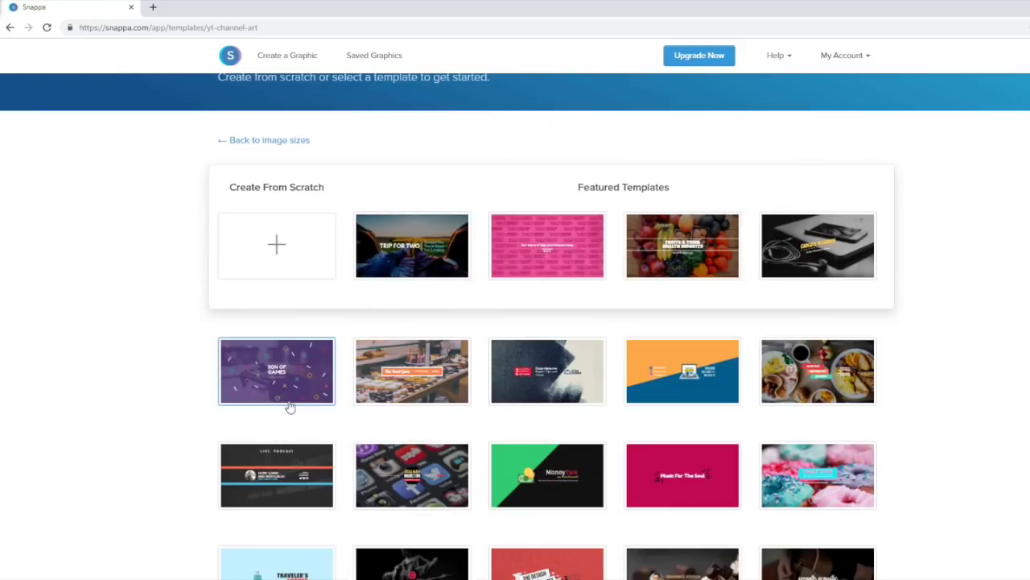
Step: Open a blank 2560 x 1440 px canvas with safe-area guides from the Create From Scratch tile
left_click(266, 251)
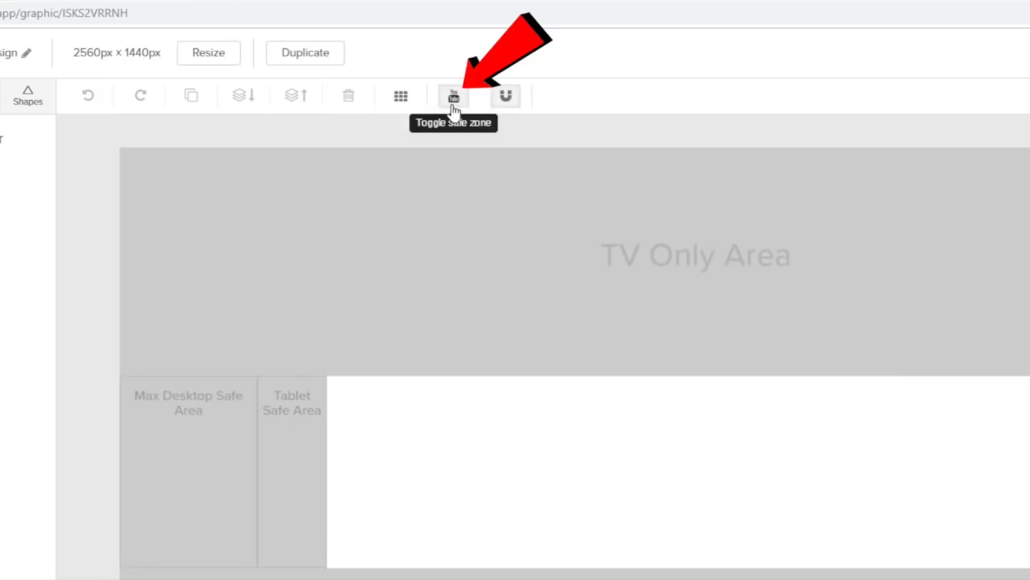
left_click(344, 18)
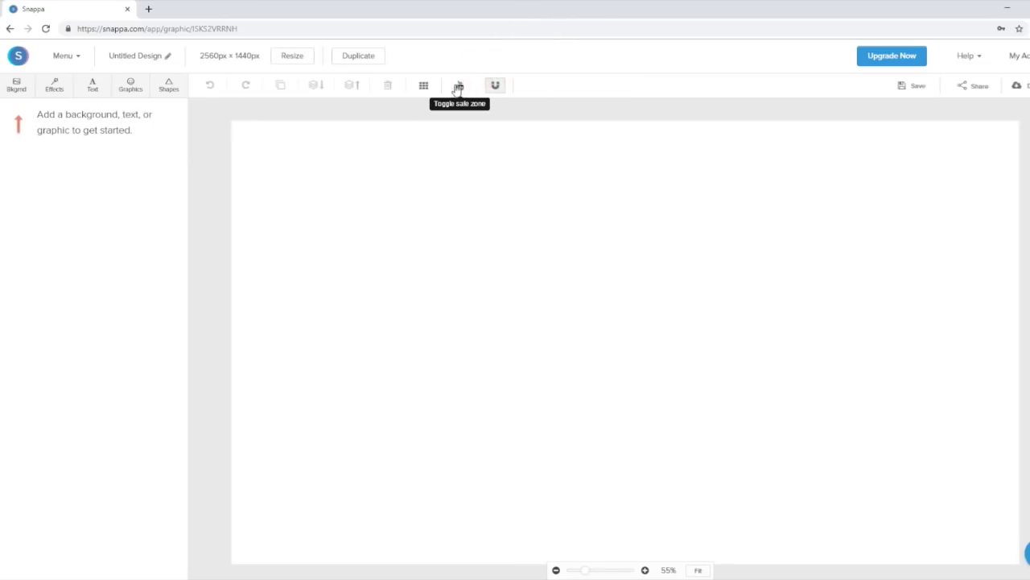
left_click(458, 86)
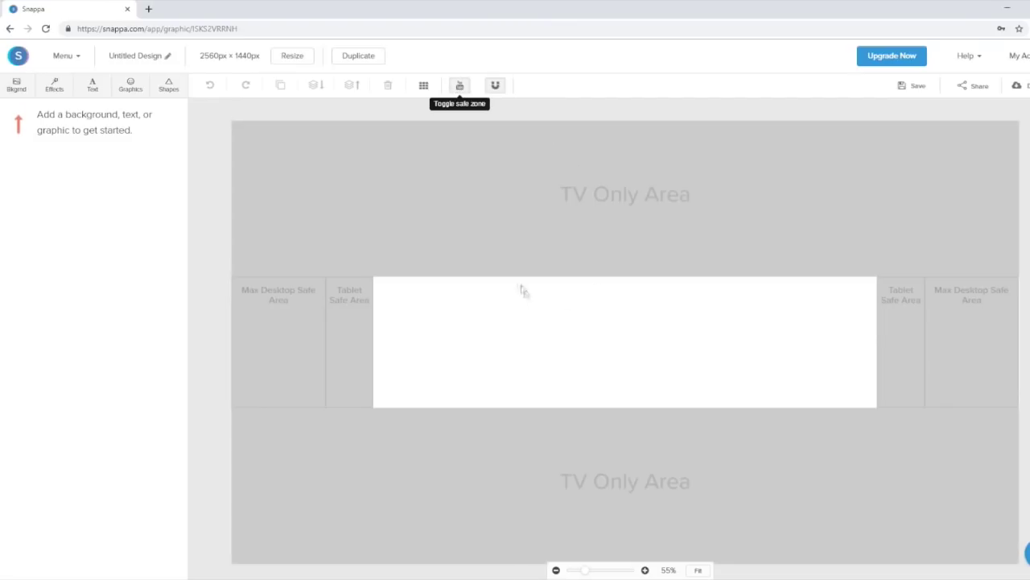
mouse_move(587, 571)
left_mouse_down()
mouse_move(577, 574)
mouse_move(604, 573)
mouse_move(584, 573)
left_mouse_up()
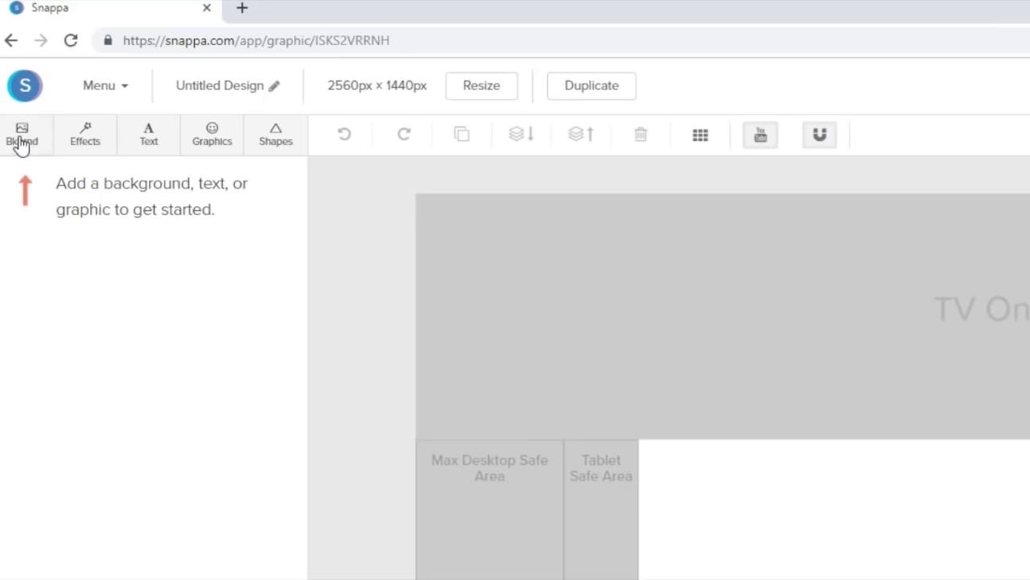
Step: Browse the background Photos, Patterns, Uploads and Color options, ending on the #ffffff solid colour
left_click(16, 87)
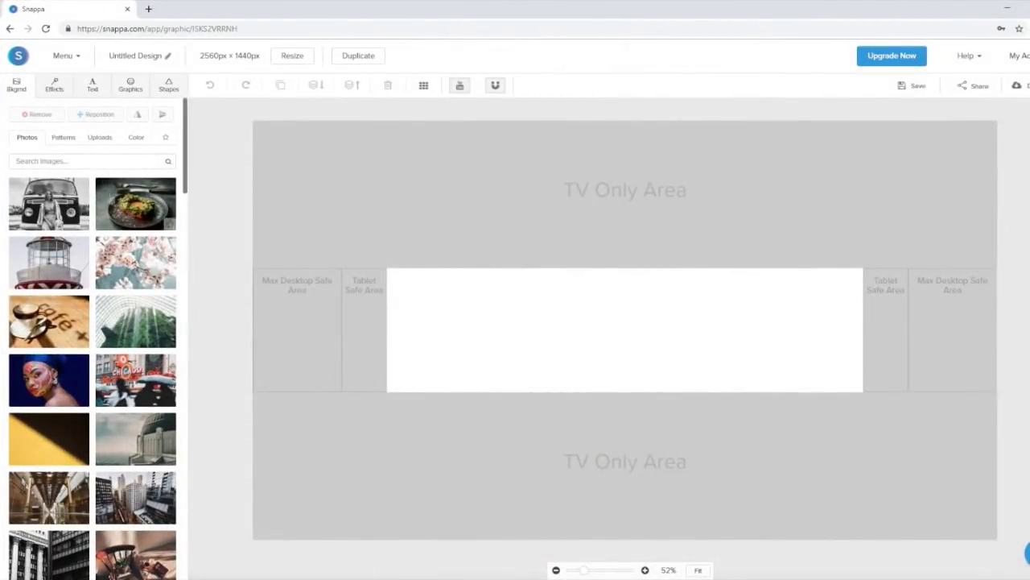
scroll(2, 249, "down", 10)
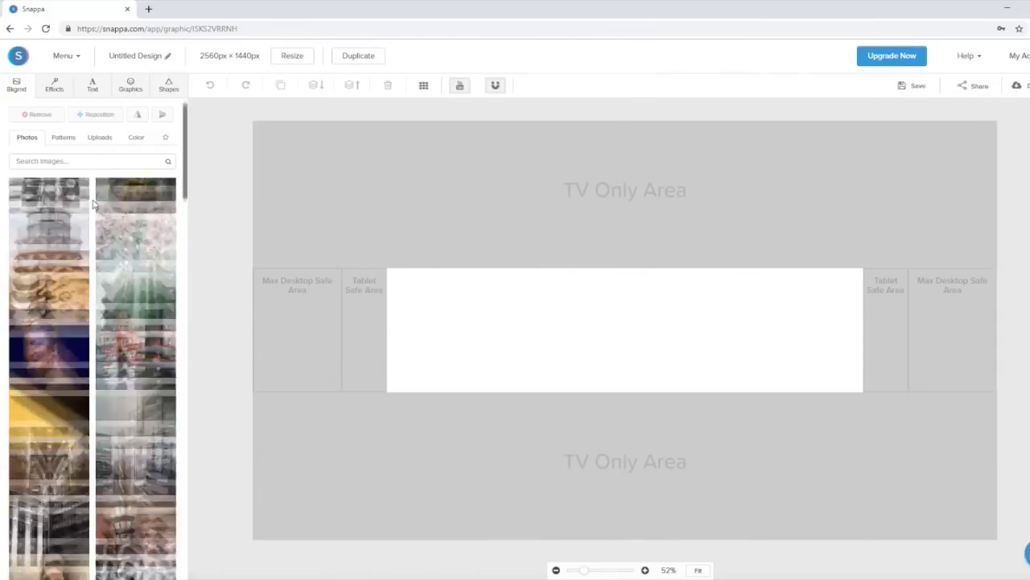
scroll(81, 241, "up", 5)
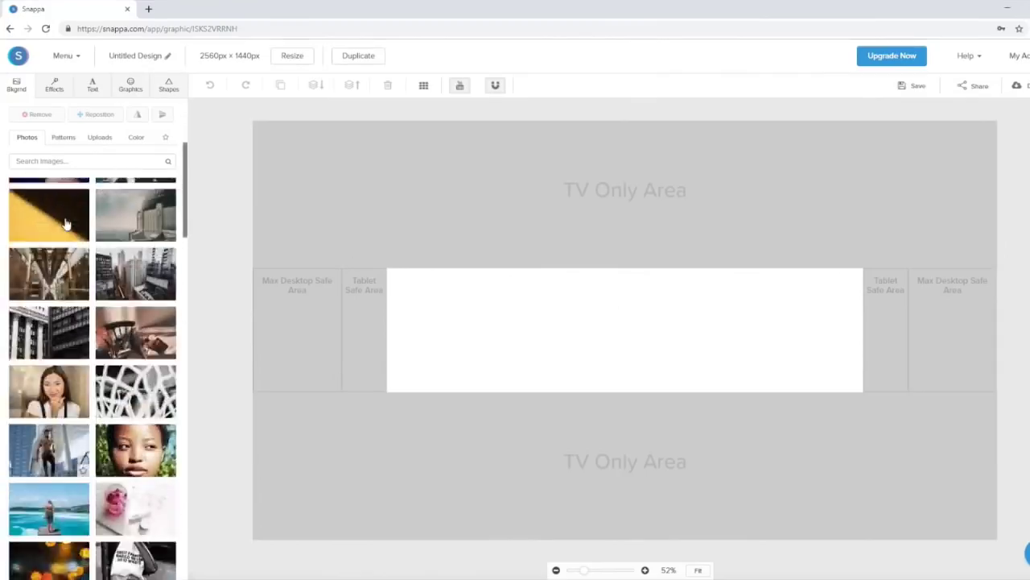
left_click(62, 137)
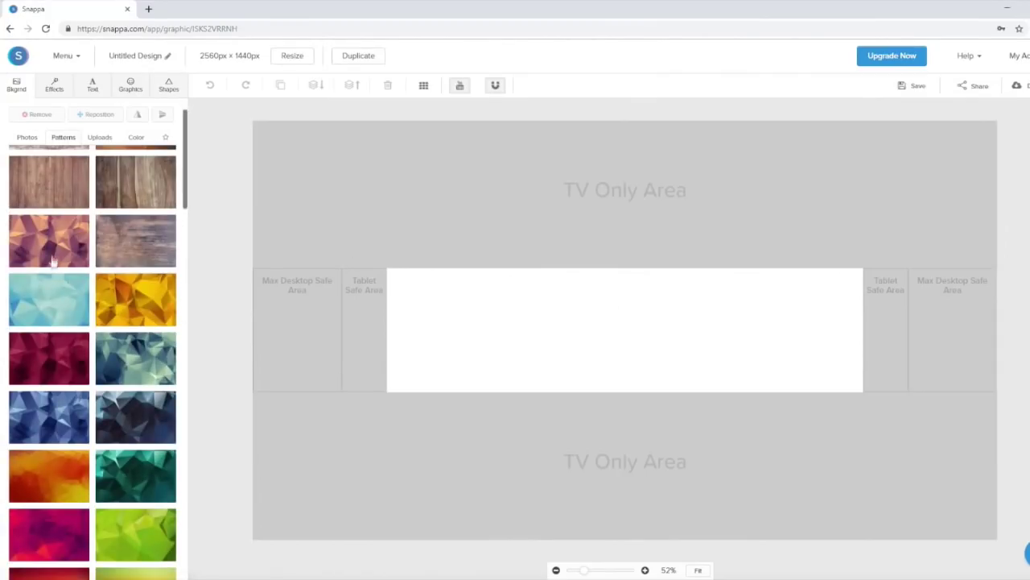
scroll(74, 256, "down", 2)
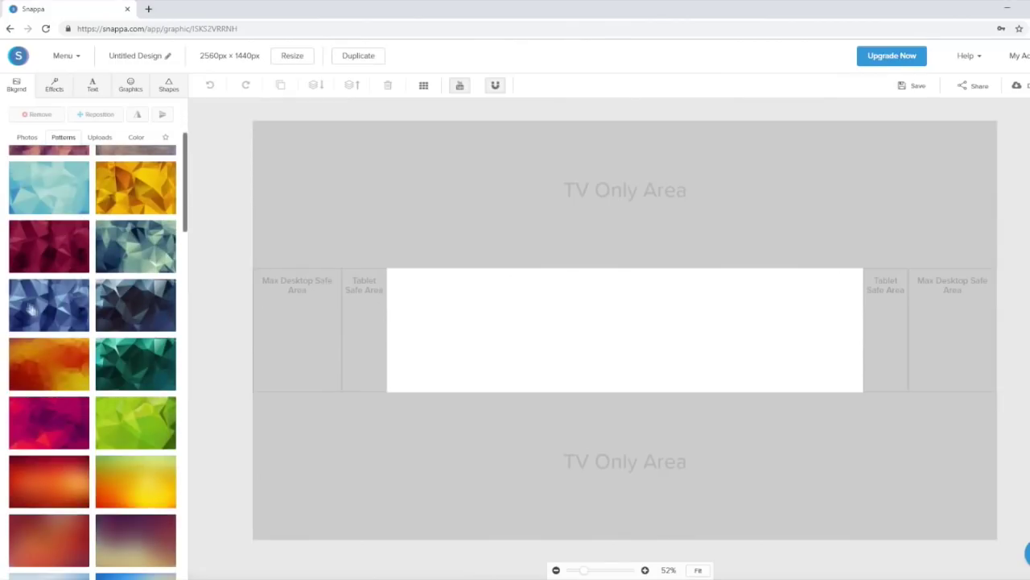
scroll(102, 248, "down", 15)
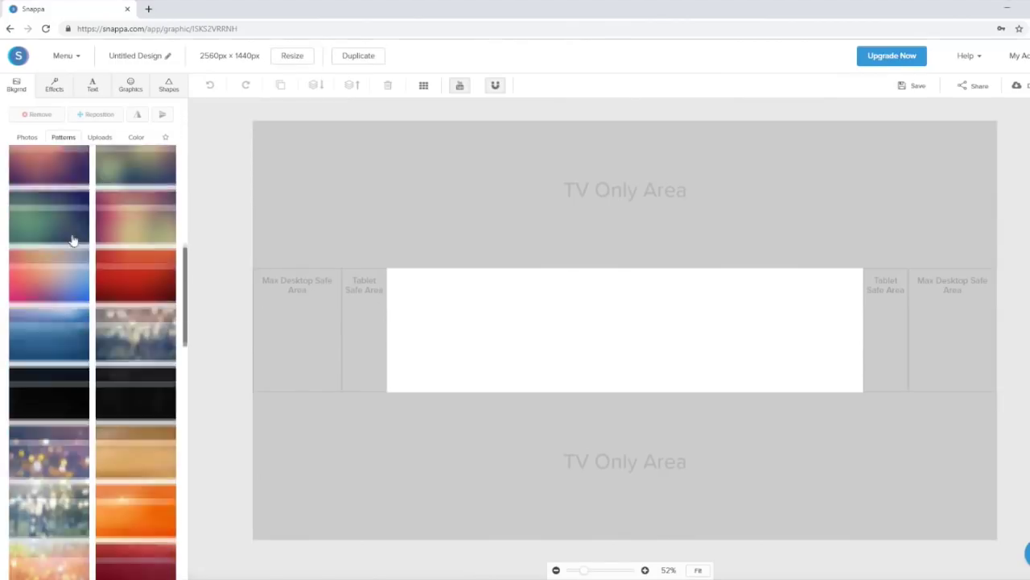
scroll(90, 239, "up", 10)
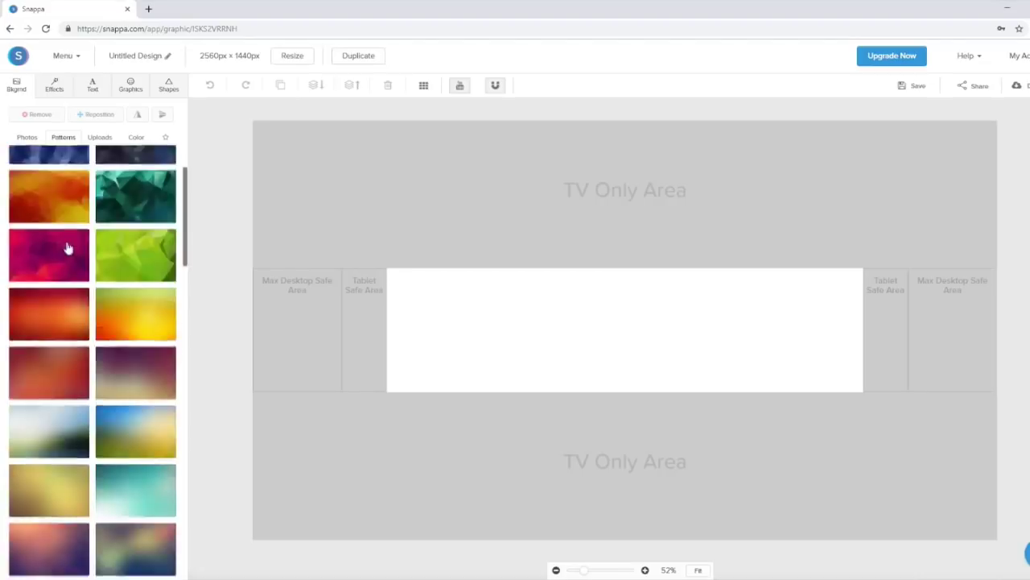
left_click(99, 139)
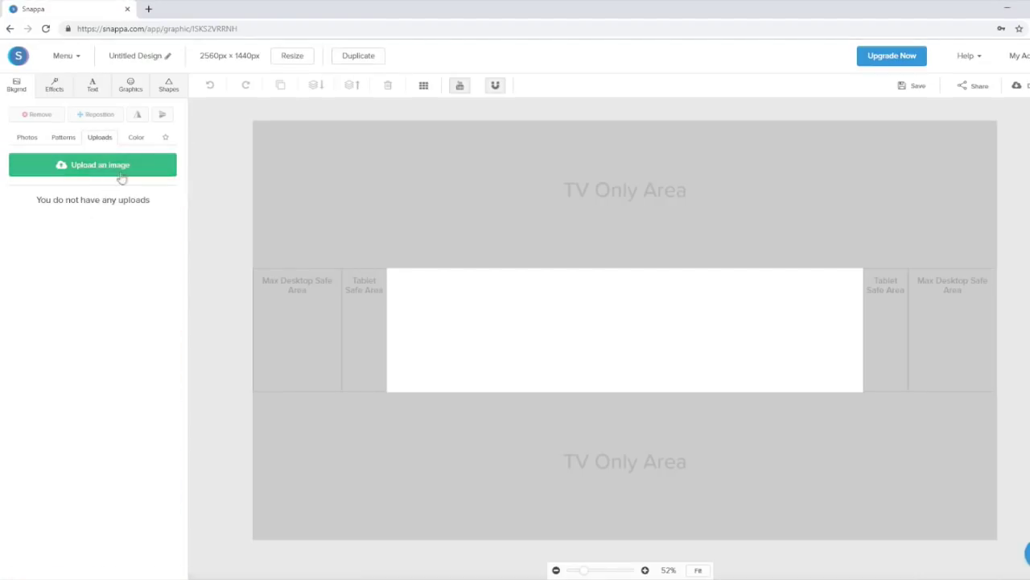
left_click(135, 138)
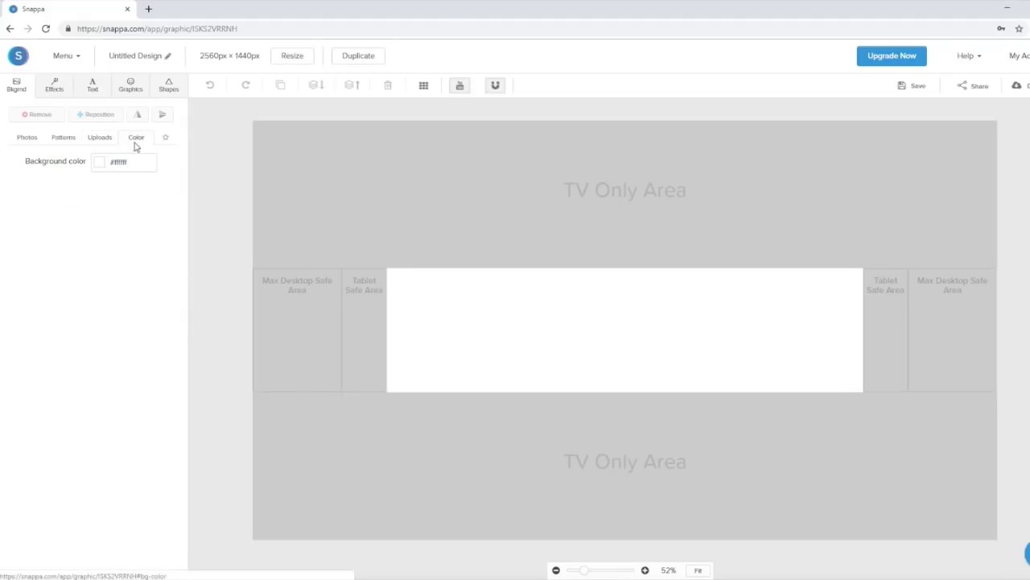
Step: Search stock photos for 'space' and apply the orbital Earth-horizon photo as the background
left_click(28, 139)
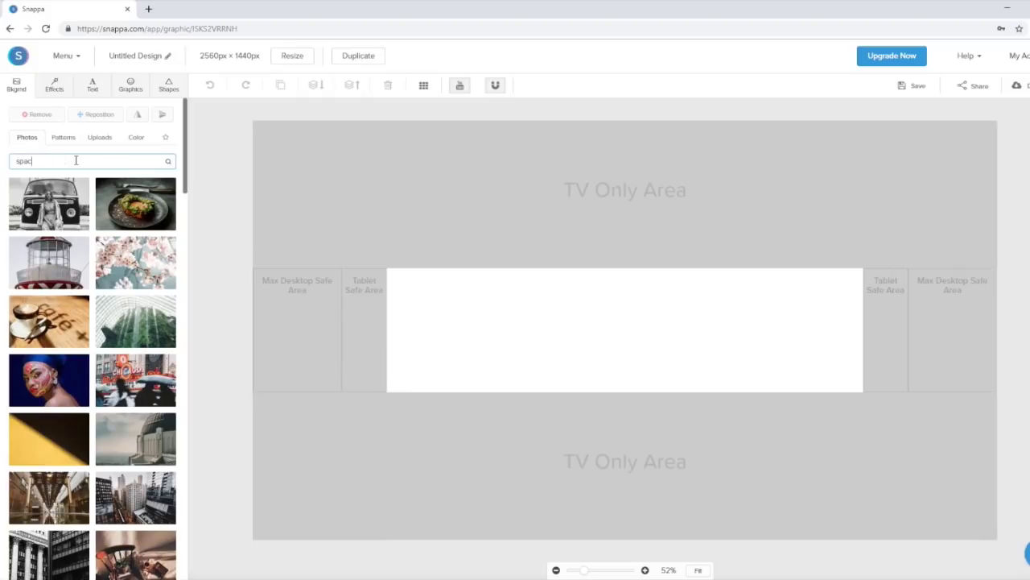
key("Return")
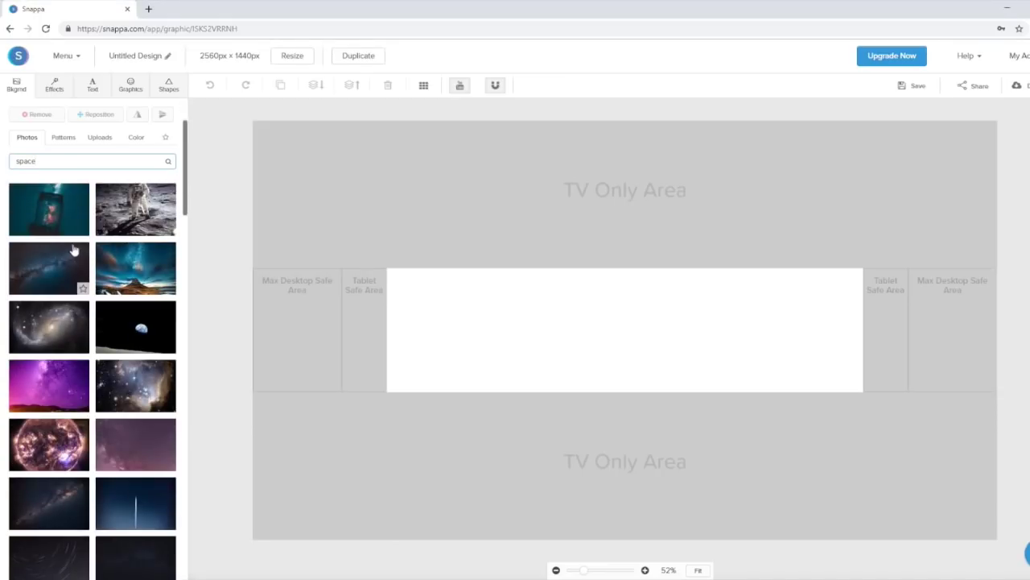
scroll(73, 250, "down", 15)
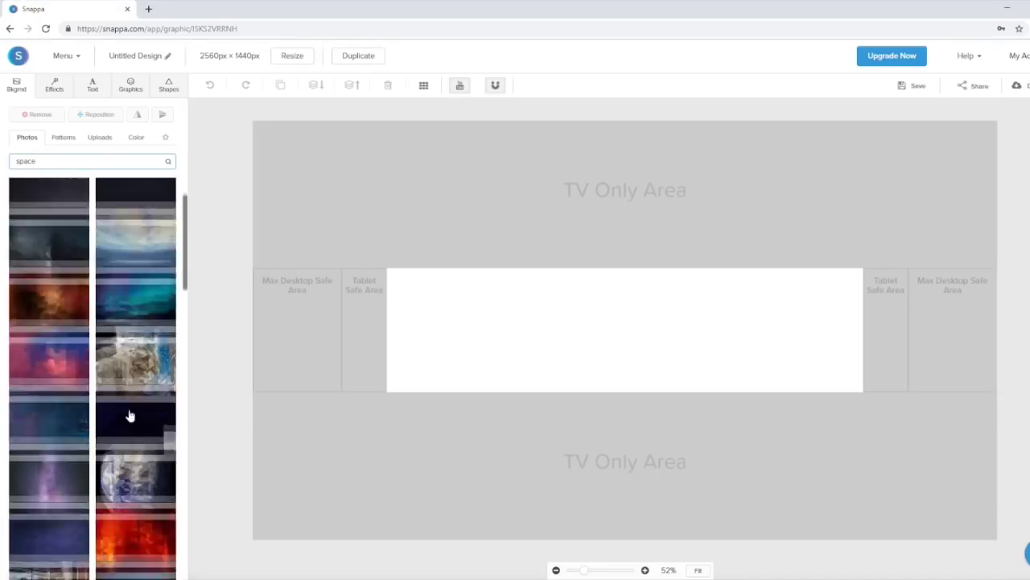
left_click(134, 339)
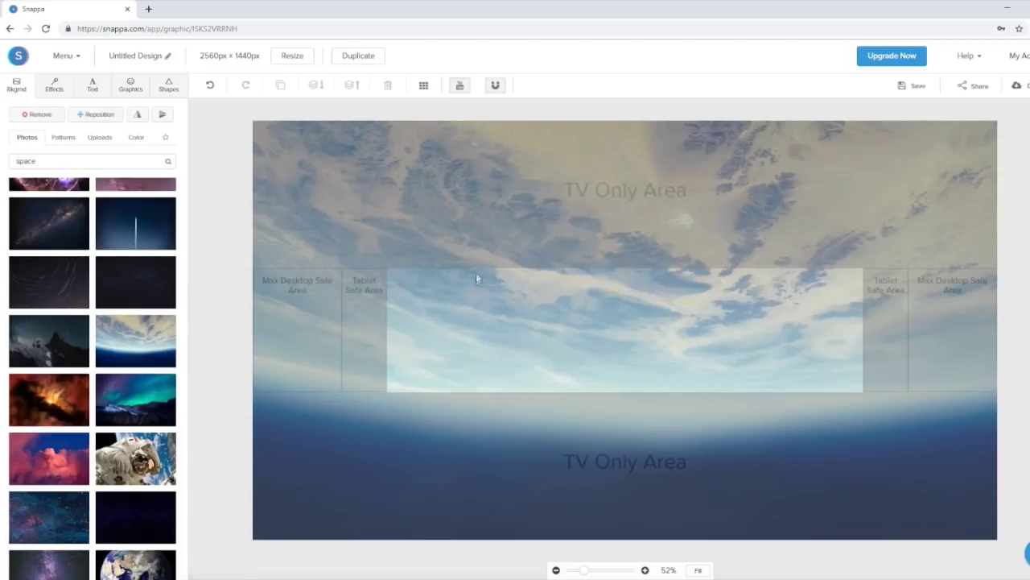